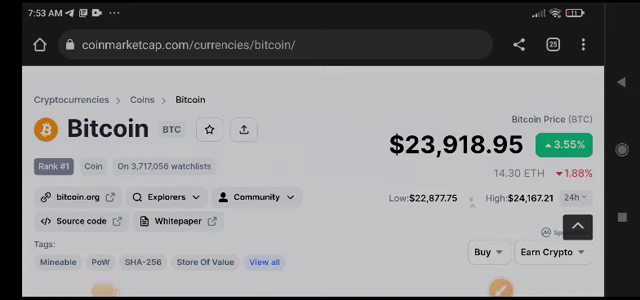
scroll(320, 180, "down", 2)
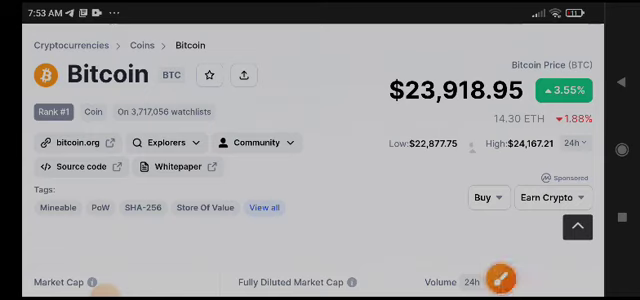
- Circle the $23,918.95 Bitcoin price in red, then clear the drawing
left_click(499, 287)
left_click_drag(380, 80, 540, 62)
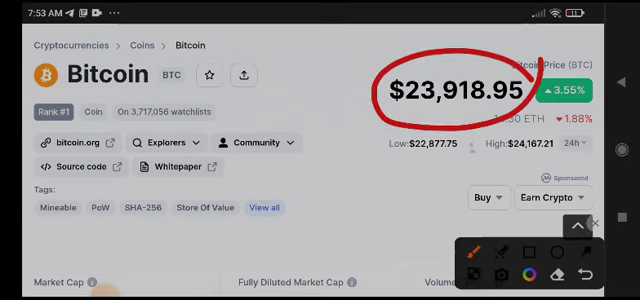
left_click(585, 275)
scroll(320, 180, "down", 5)
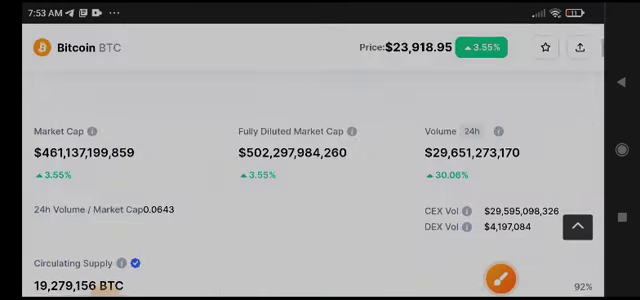
scroll(320, 180, "down", 2)
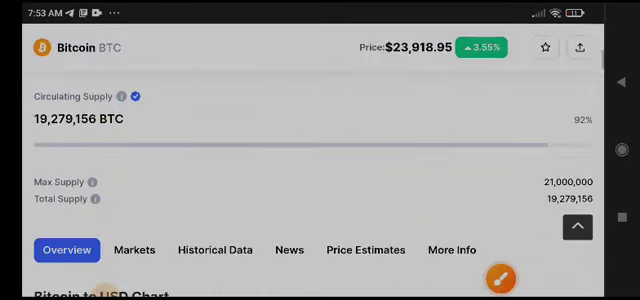
scroll(320, 180, "down", 5)
- Enable screen drawing and trace the chart's sharp rise toward 24.20K in red
left_click(500, 278)
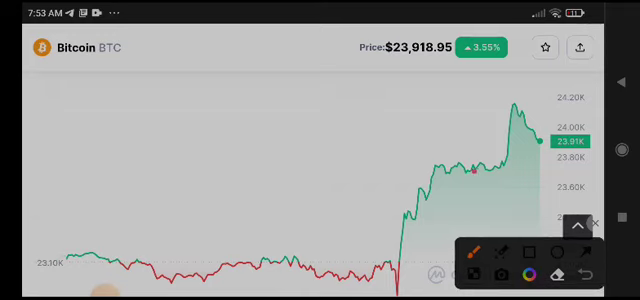
left_click_drag(475, 172, 527, 103)
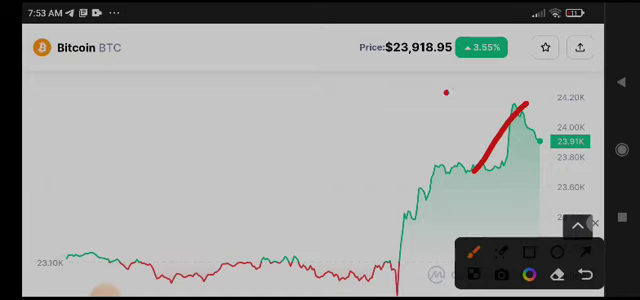
- Draw a red line above the 24.20K peak and a V at top right, then clear them
left_click_drag(445, 92, 580, 78)
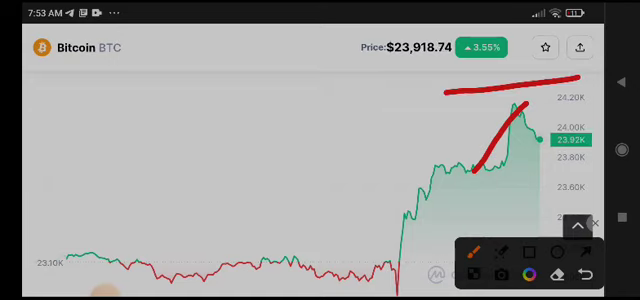
mouse_move(520, 100)
left_mouse_down()
mouse_move(560, 140)
mouse_move(630, 85)
left_mouse_up()
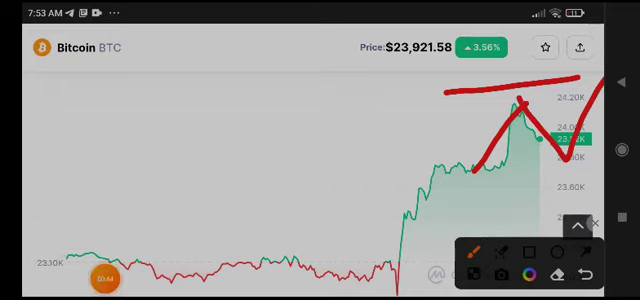
left_click(596, 223)
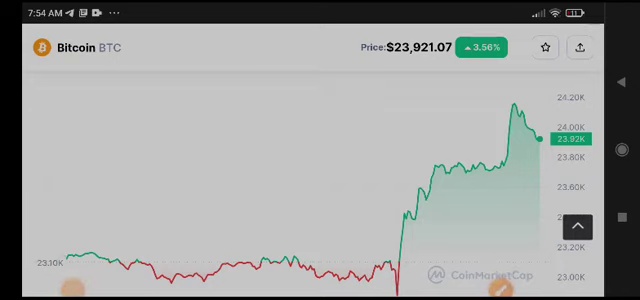